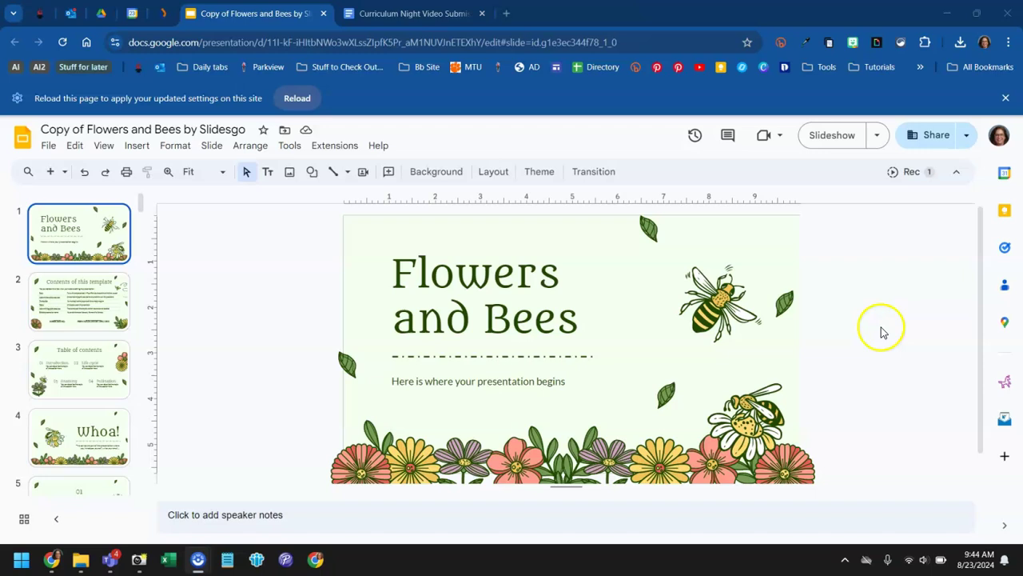
# Step: Start recording a new video from the Slides recordings (Rec) panel
pyautogui.click(900, 177)
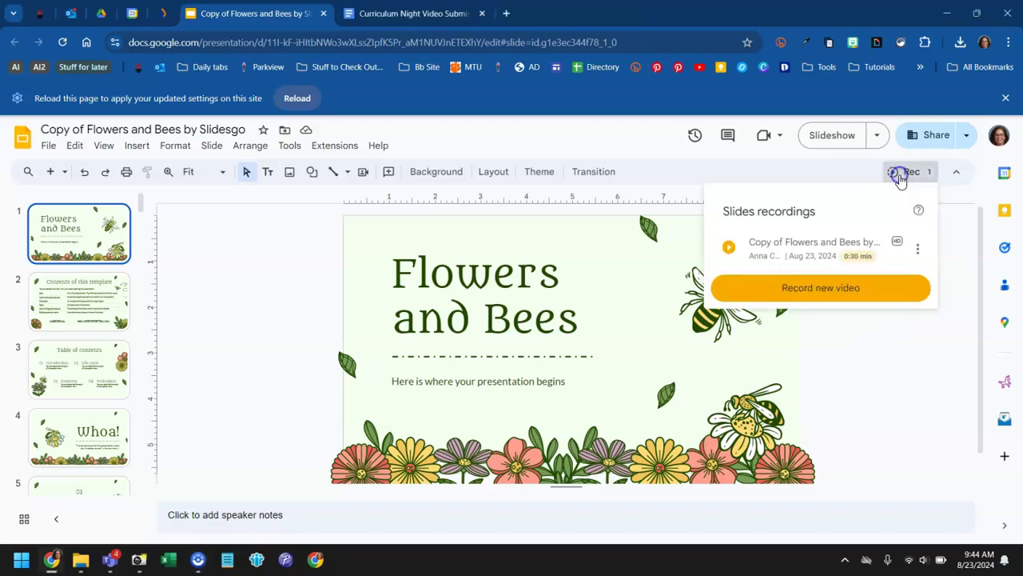
pyautogui.click(828, 289)
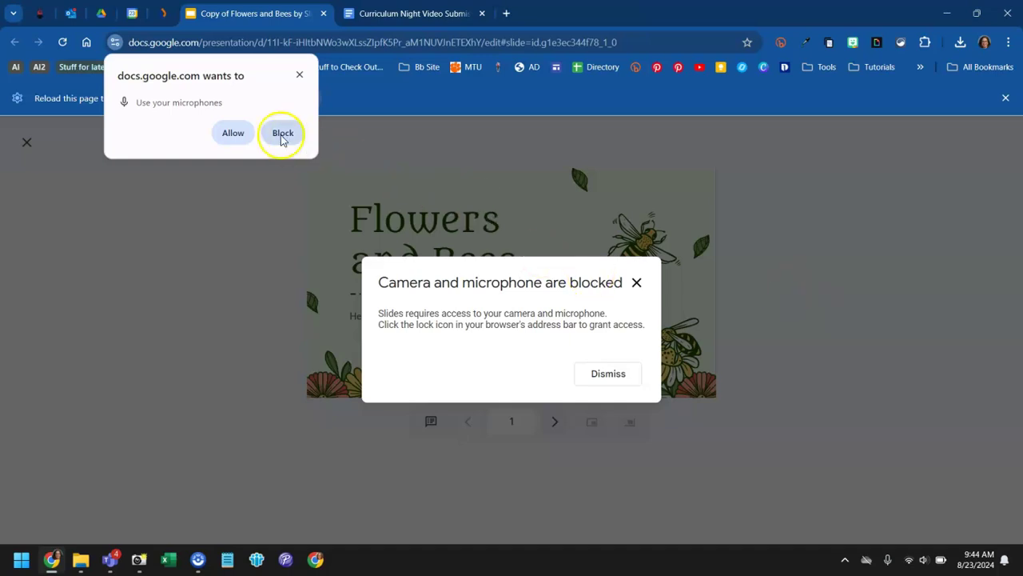
# Step: Allow microphone and camera access for the site, then check the permissions in the site-info popup
pyautogui.click(234, 132)
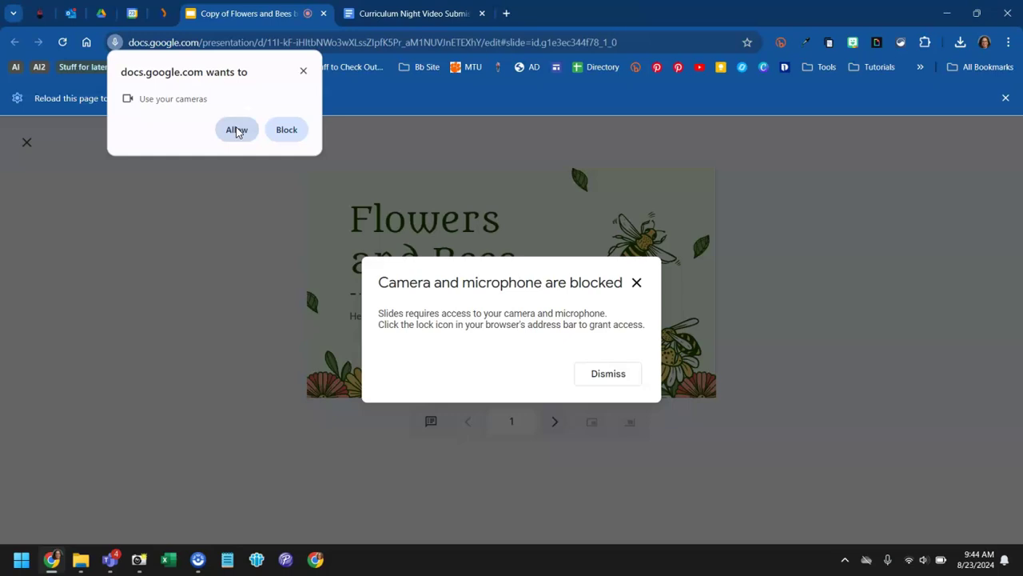
pyautogui.click(237, 130)
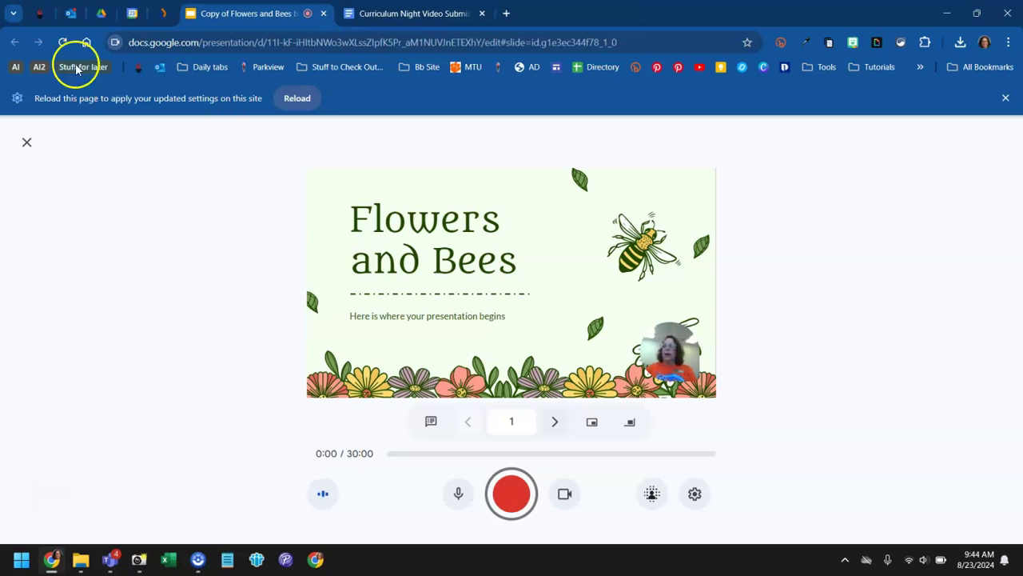
pyautogui.click(116, 42)
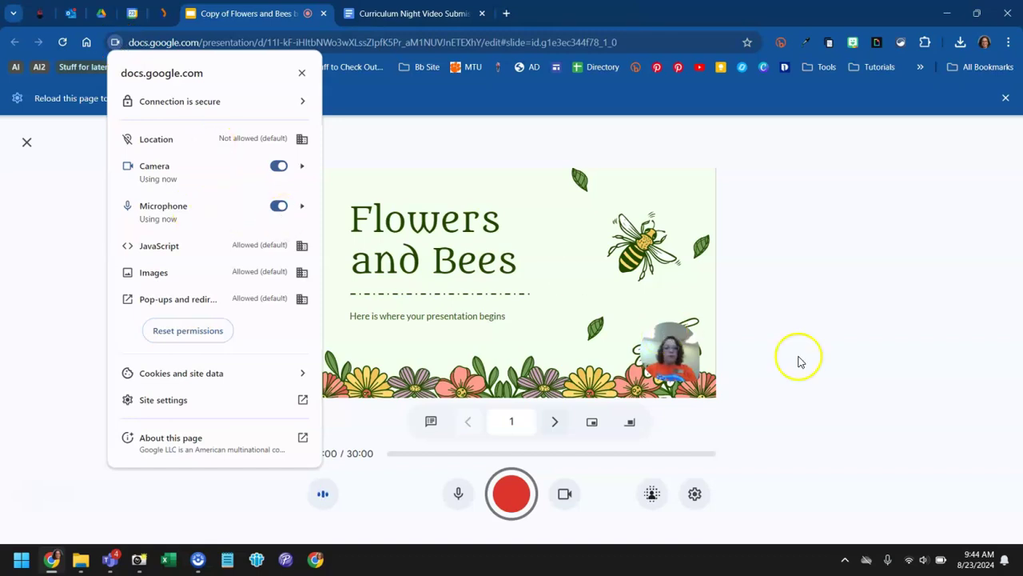
pyautogui.click(824, 369)
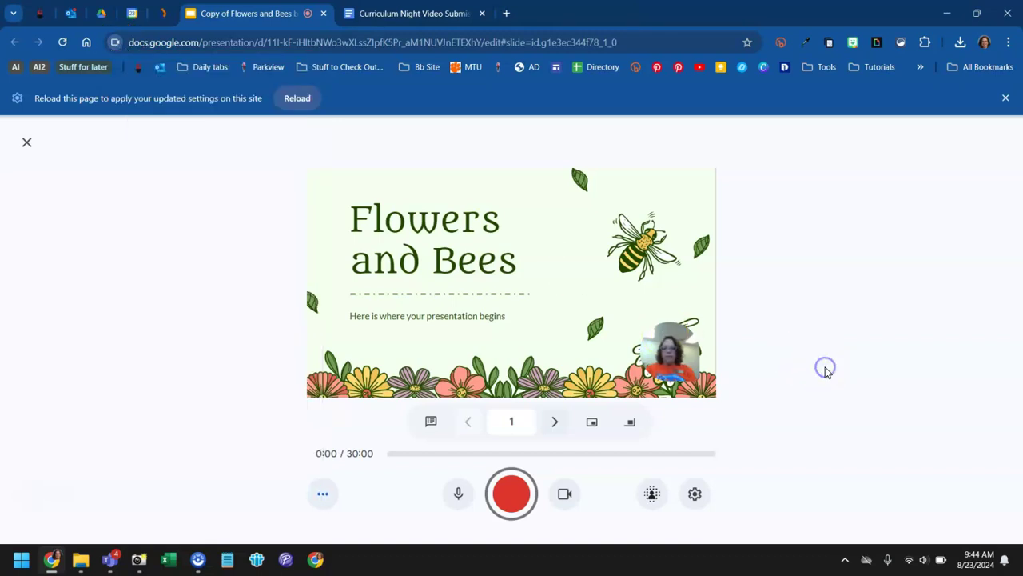
# Step: Make the webcam bubble its largest size and turn on camera background blur
pyautogui.click(592, 424)
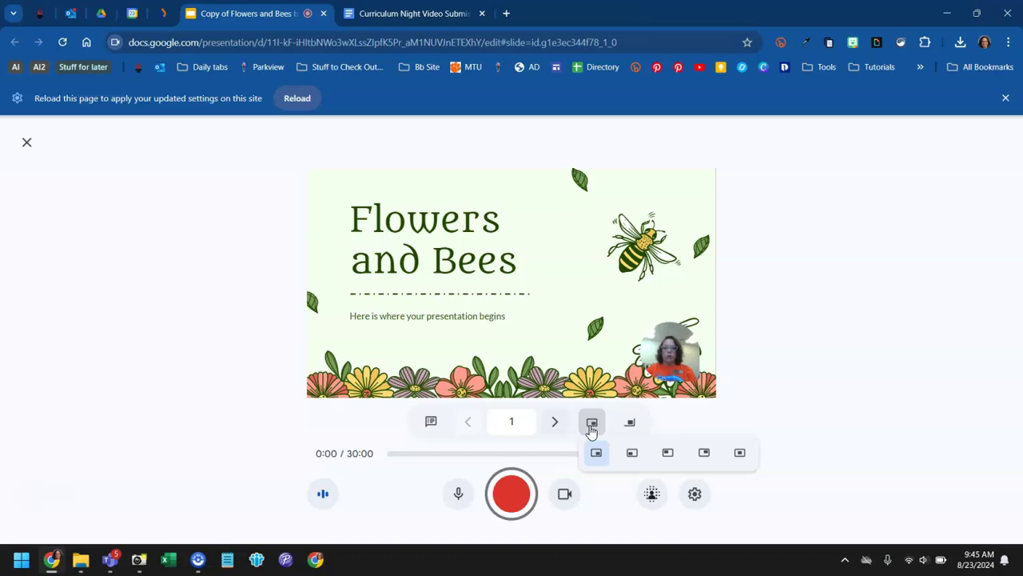
pyautogui.click(630, 425)
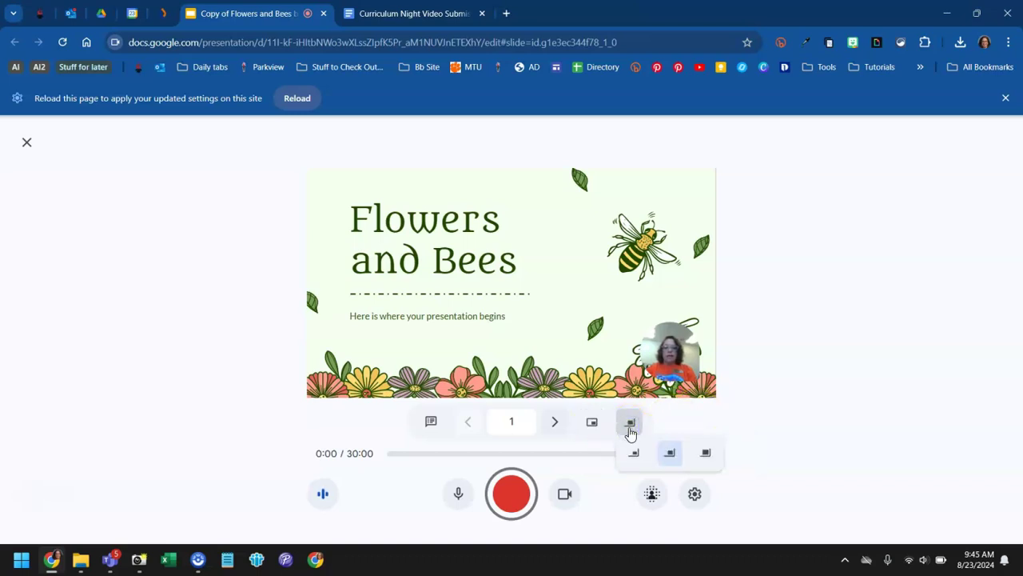
pyautogui.click(710, 452)
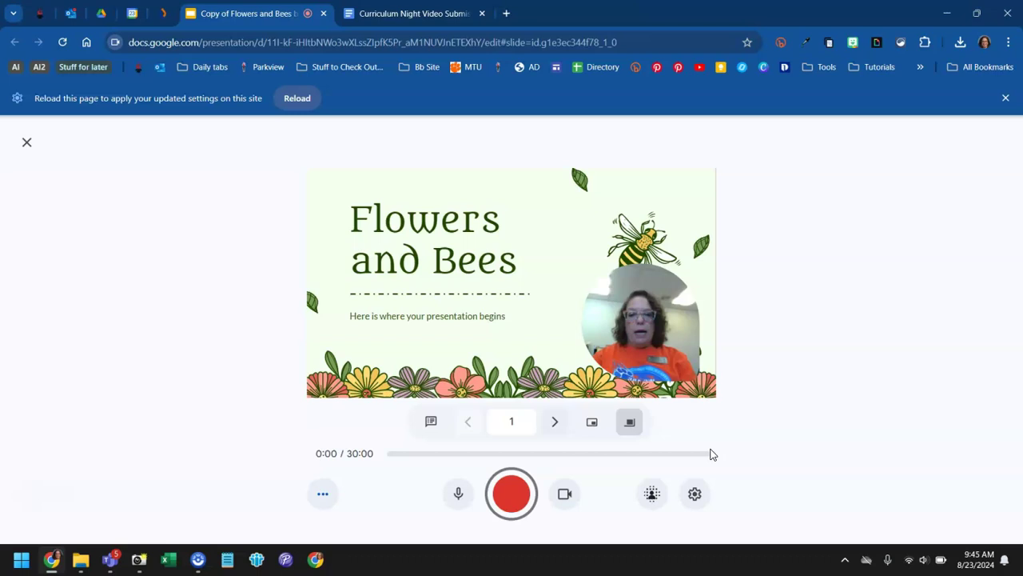
pyautogui.click(653, 494)
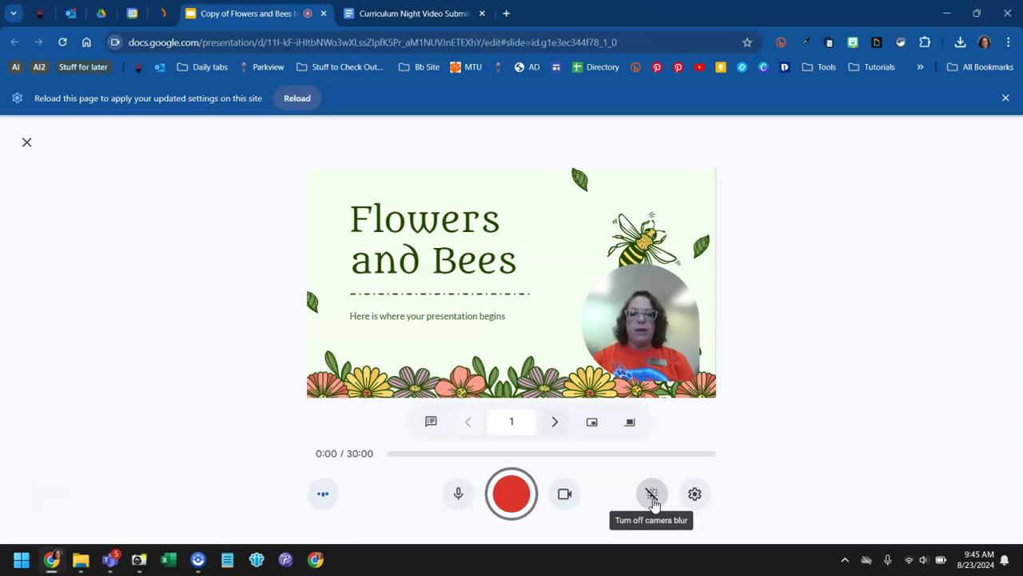
pyautogui.click(652, 497)
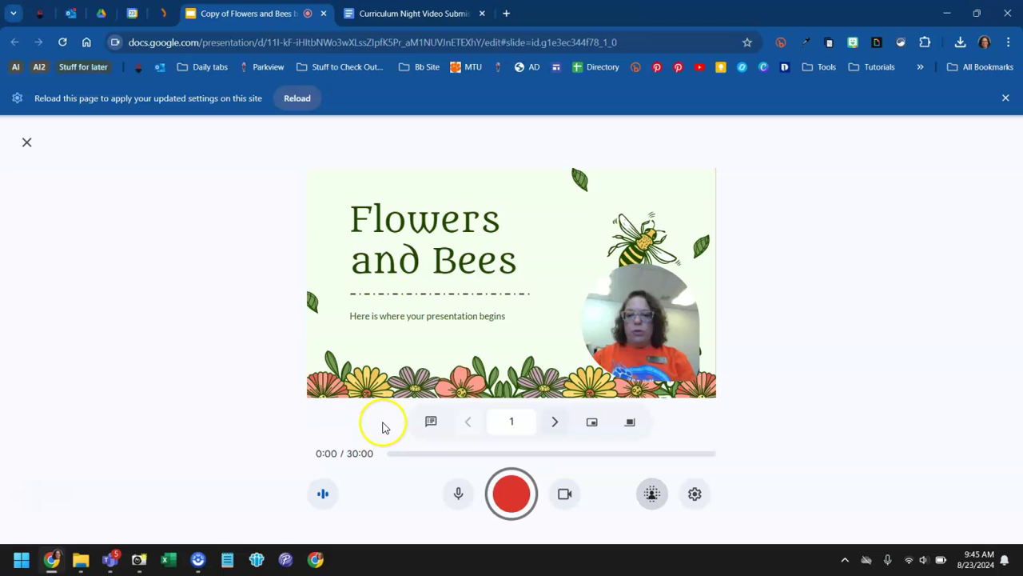
# Step: Open presenter view, advance to slide 3 'Table of contents', and return to the recorder
pyautogui.click(430, 424)
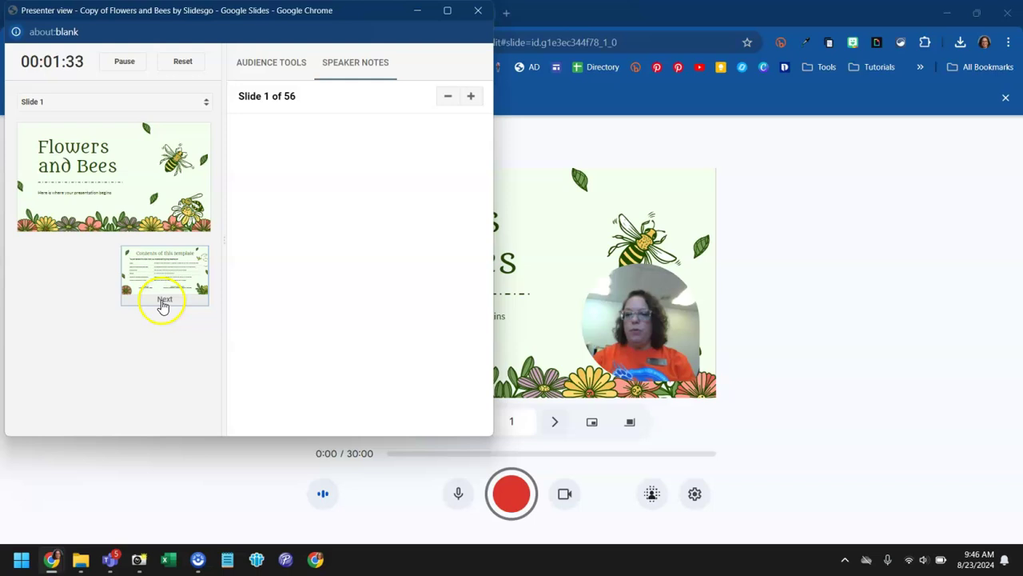
pyautogui.click(171, 280)
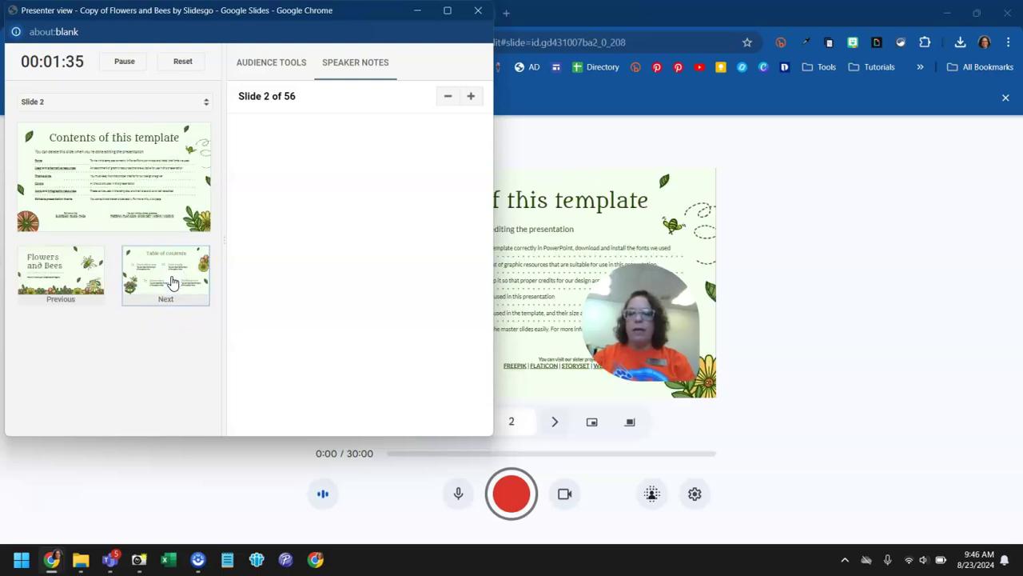
pyautogui.click(171, 280)
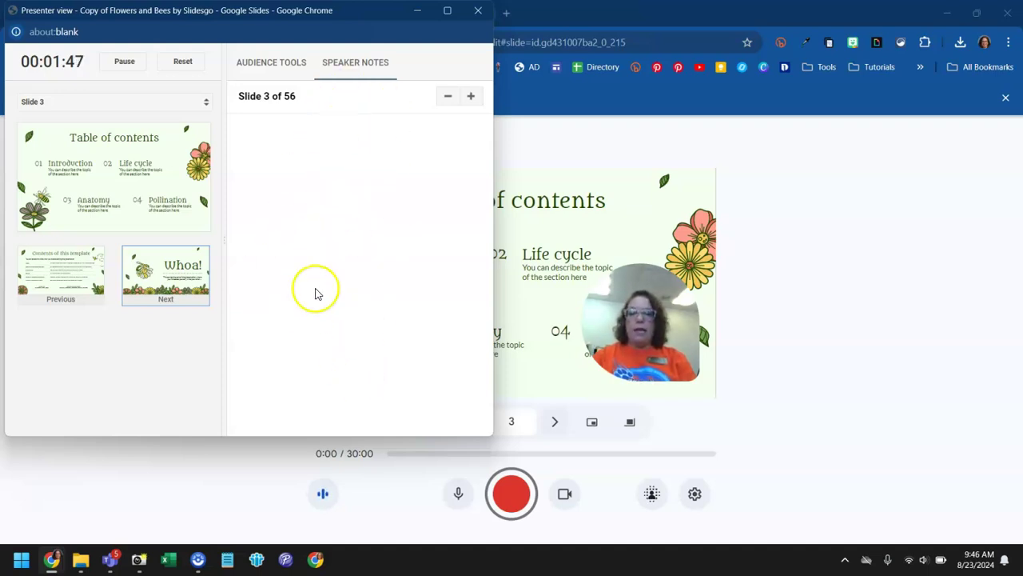
pyautogui.click(810, 273)
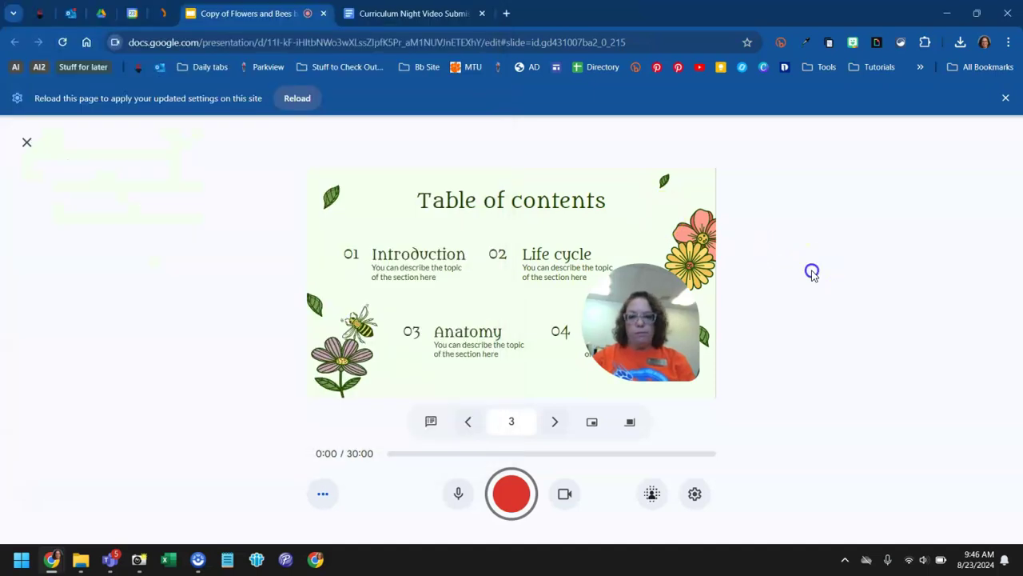
pyautogui.click(323, 497)
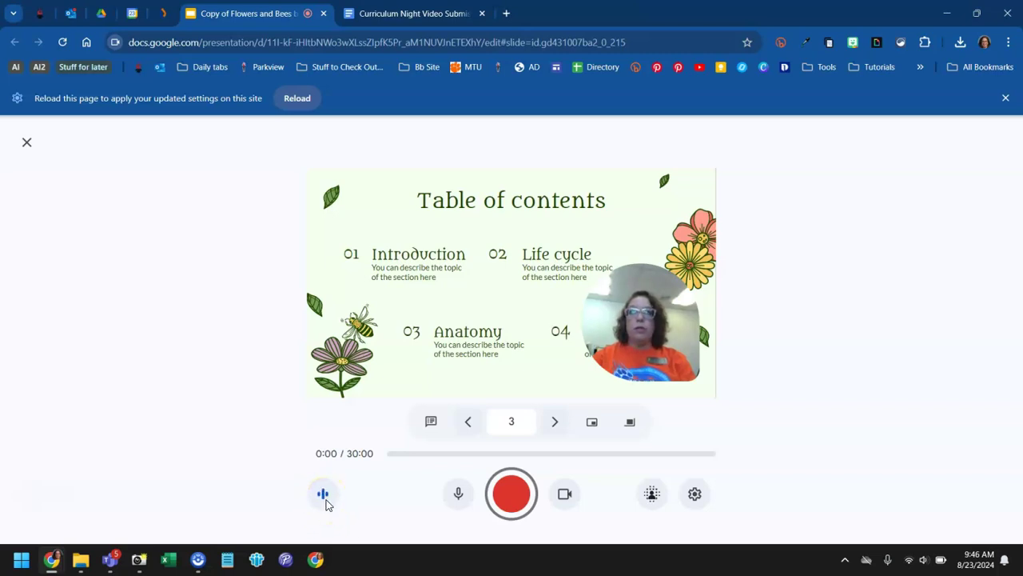
pyautogui.click(327, 495)
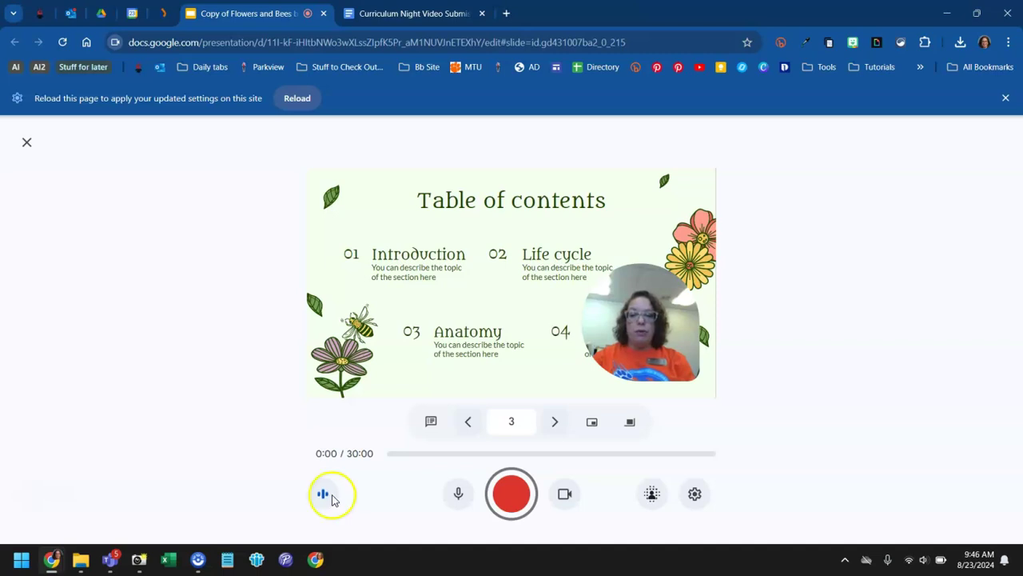
pyautogui.click(460, 496)
pyautogui.click(460, 496)
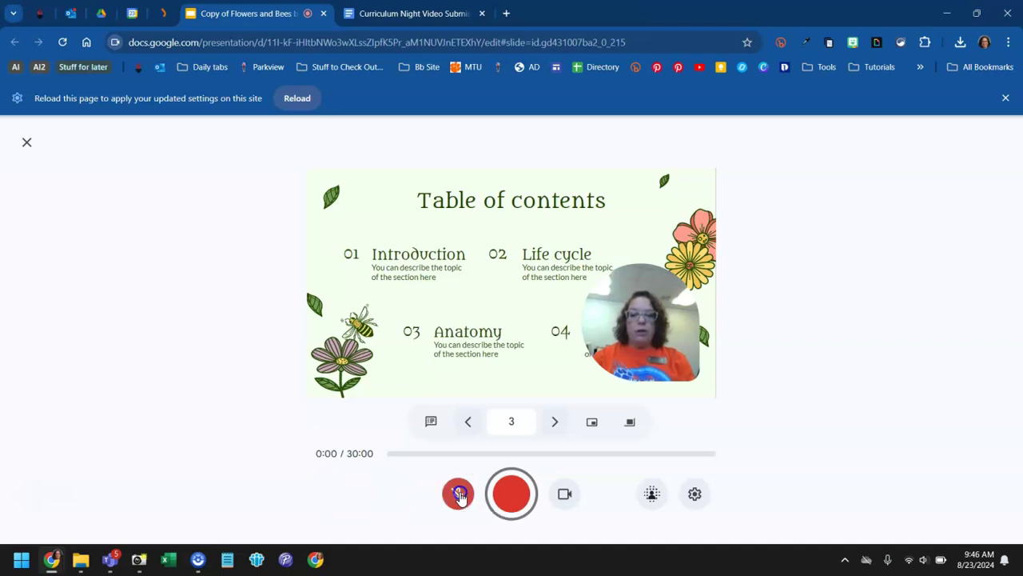
pyautogui.click(459, 496)
pyautogui.click(566, 495)
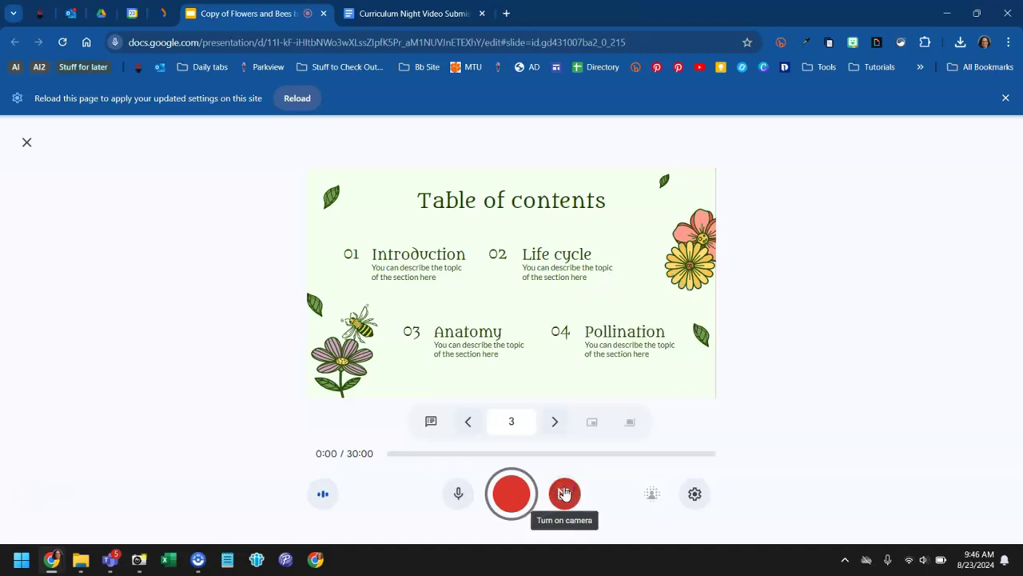
pyautogui.click(564, 492)
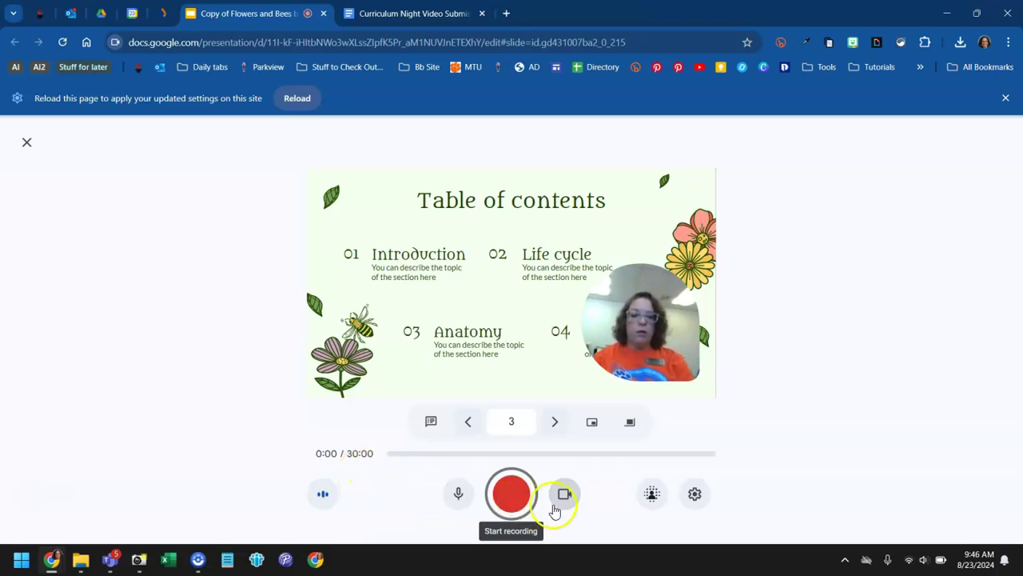
# Step: Confirm HP HD Camera is the video source in recording settings, then close them
pyautogui.click(697, 494)
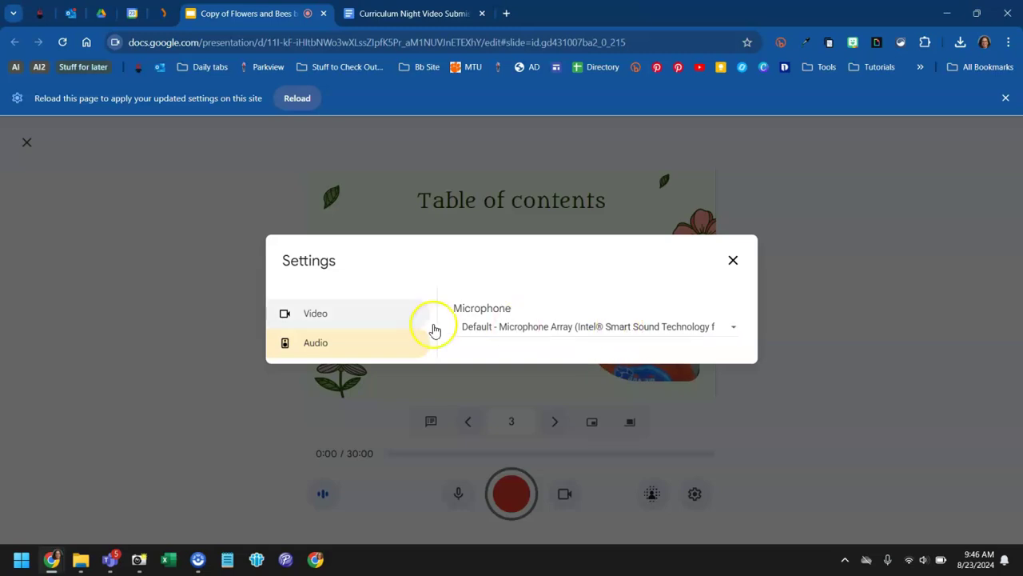
pyautogui.click(338, 315)
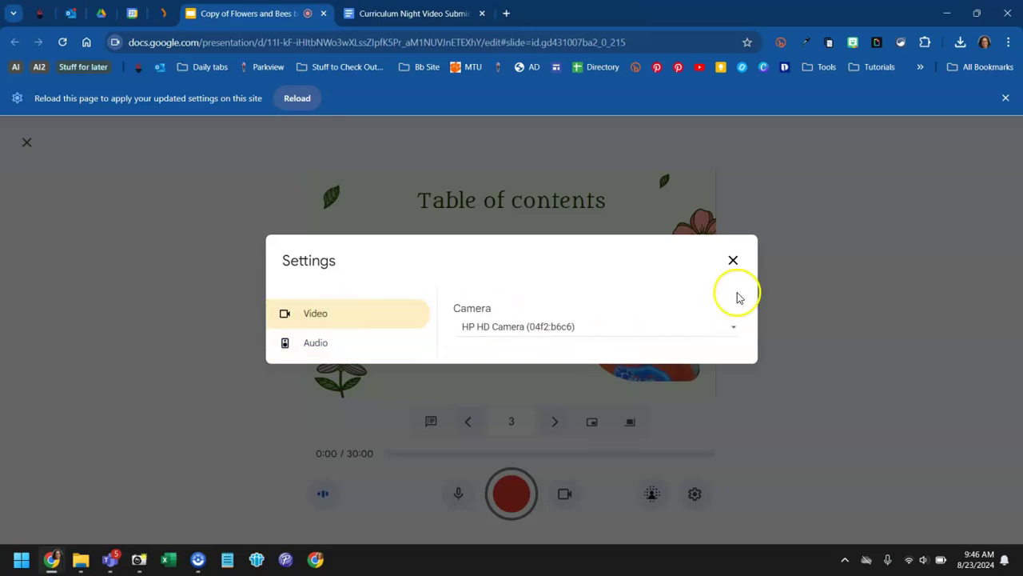
pyautogui.click(732, 261)
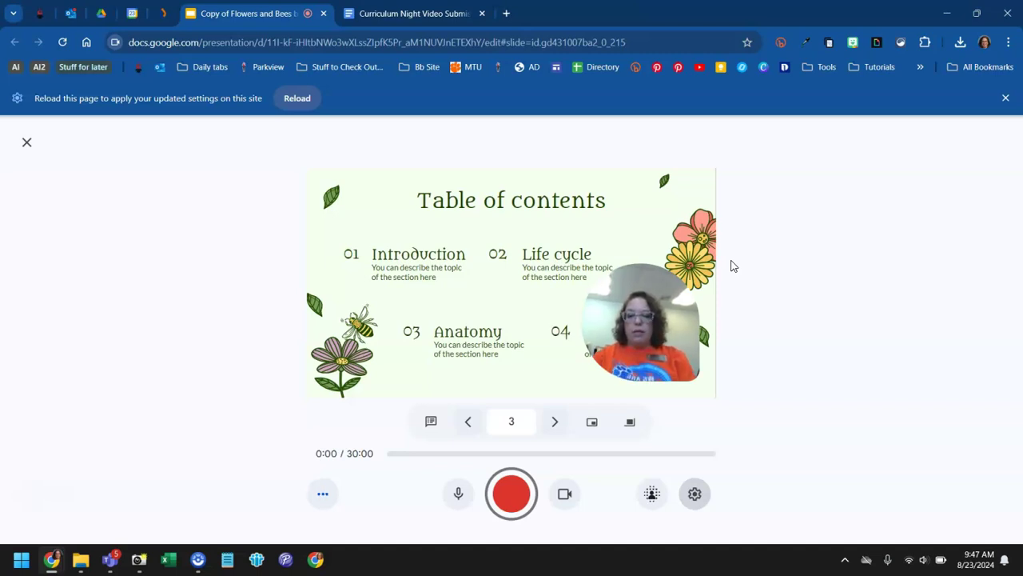
# Step: Begin recording and allow the site to capture this browser tab
pyautogui.click(509, 497)
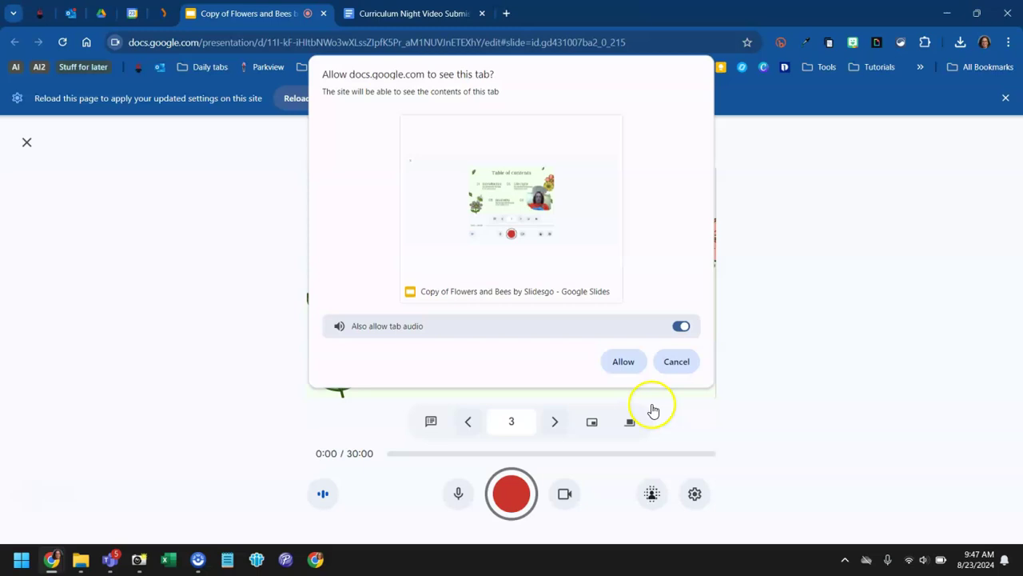
pyautogui.click(637, 366)
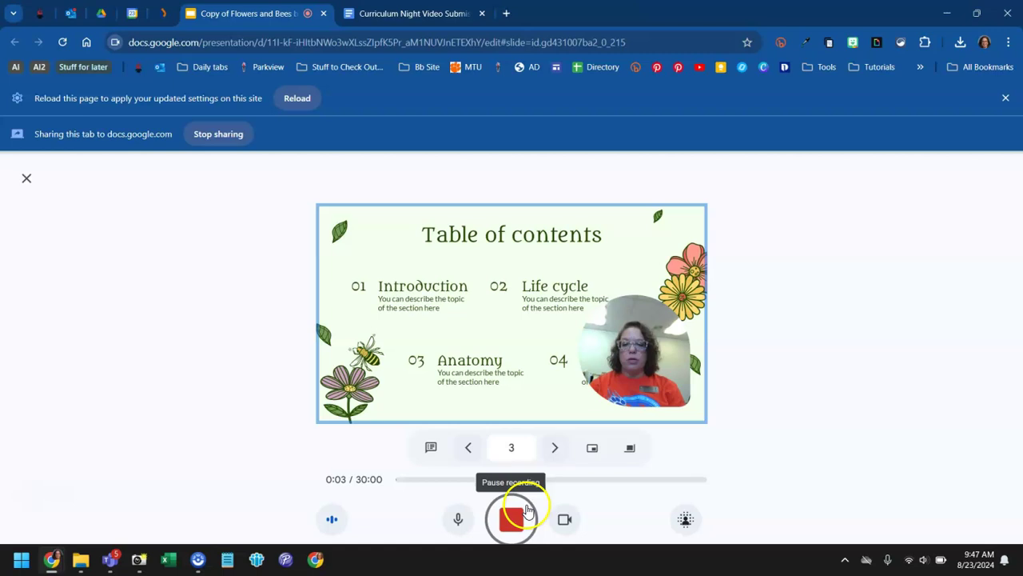
# Step: Advance to the Introduction slide, moving the camera bubble left and shrinking it to a small circle
pyautogui.click(547, 449)
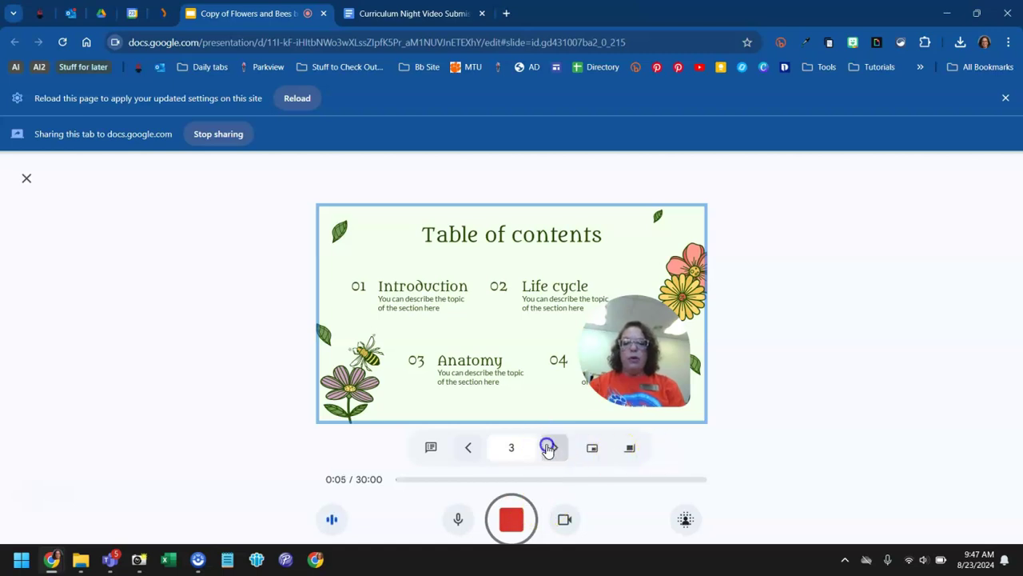
pyautogui.click(547, 448)
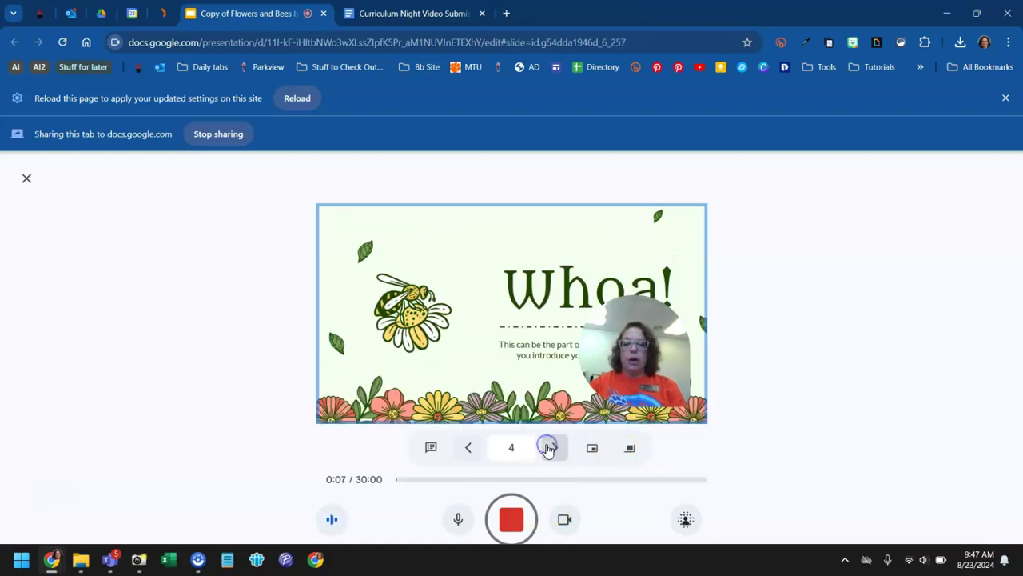
pyautogui.click(590, 448)
pyautogui.click(633, 483)
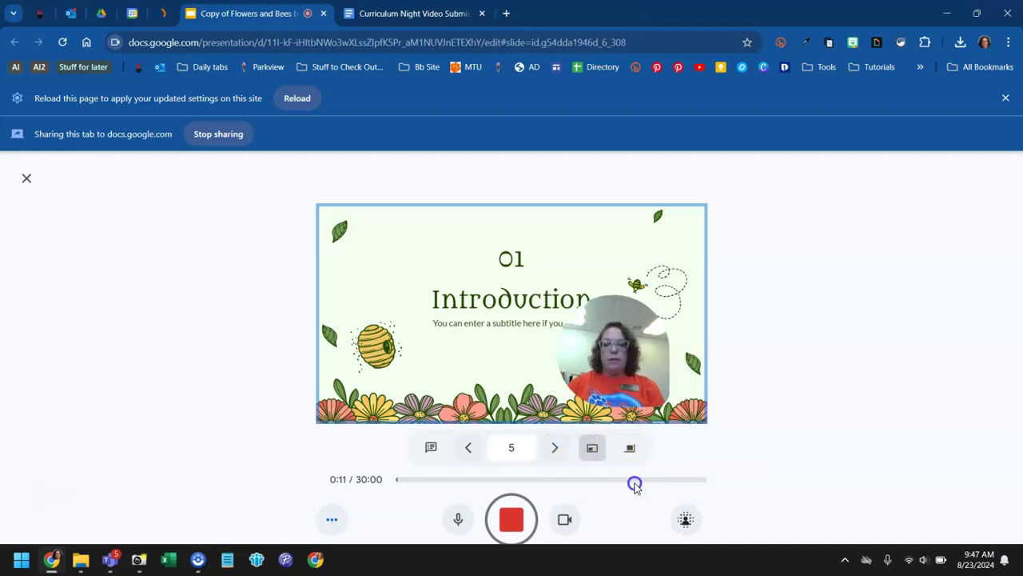
pyautogui.click(637, 452)
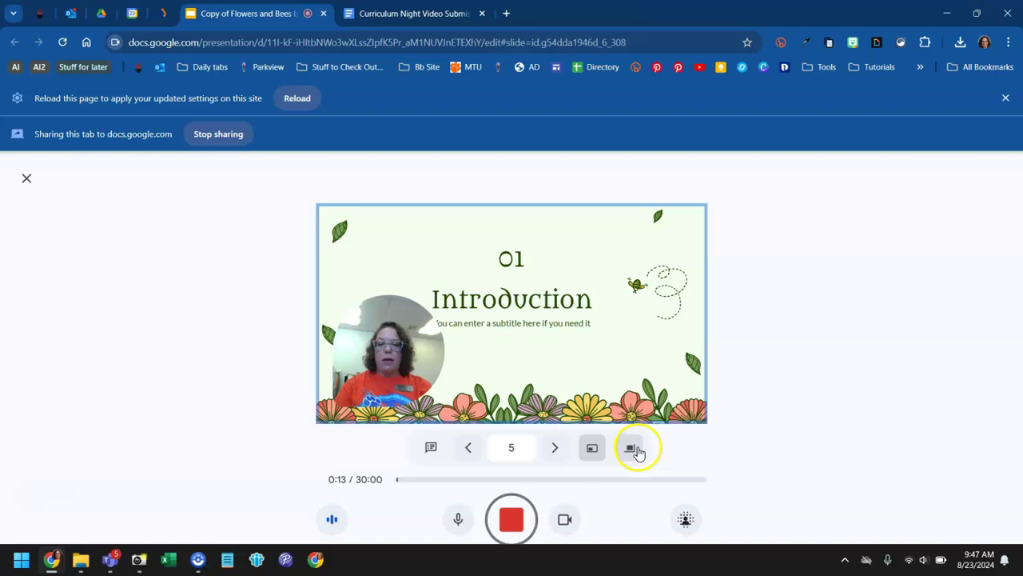
pyautogui.click(638, 478)
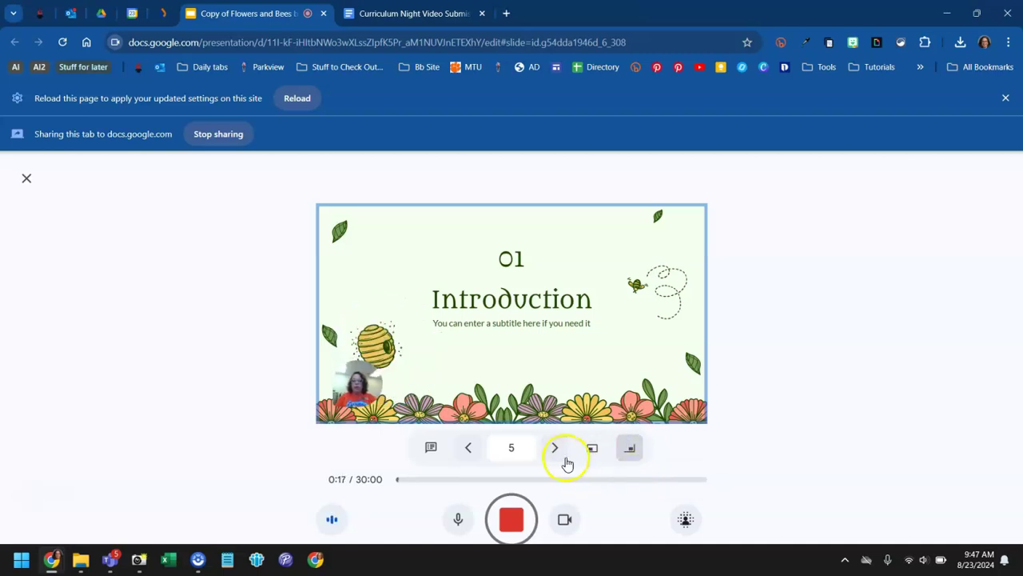
# Step: Go back through Whoa! to the Table of contents slide and stop recording
pyautogui.click(471, 449)
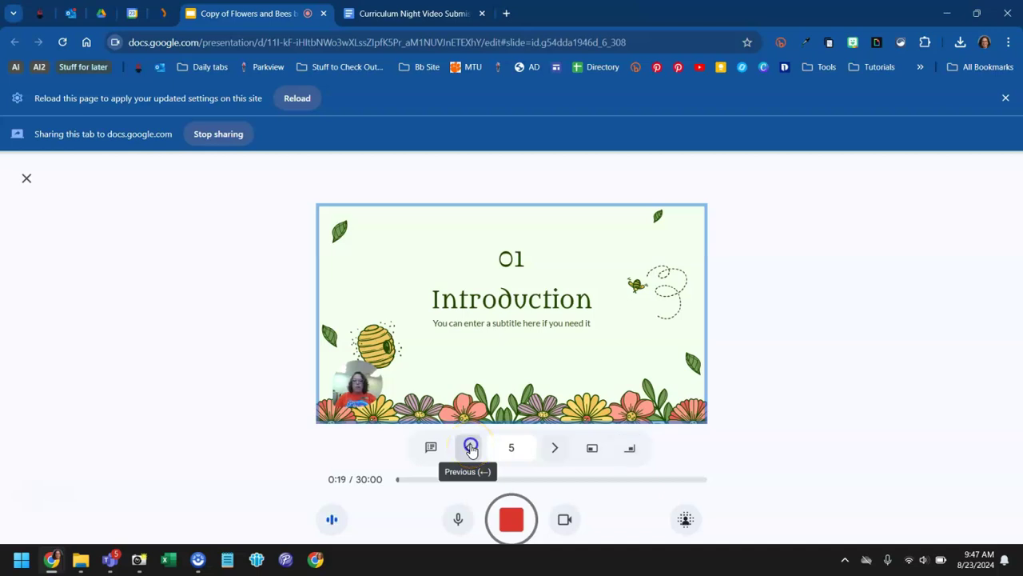
pyautogui.click(472, 449)
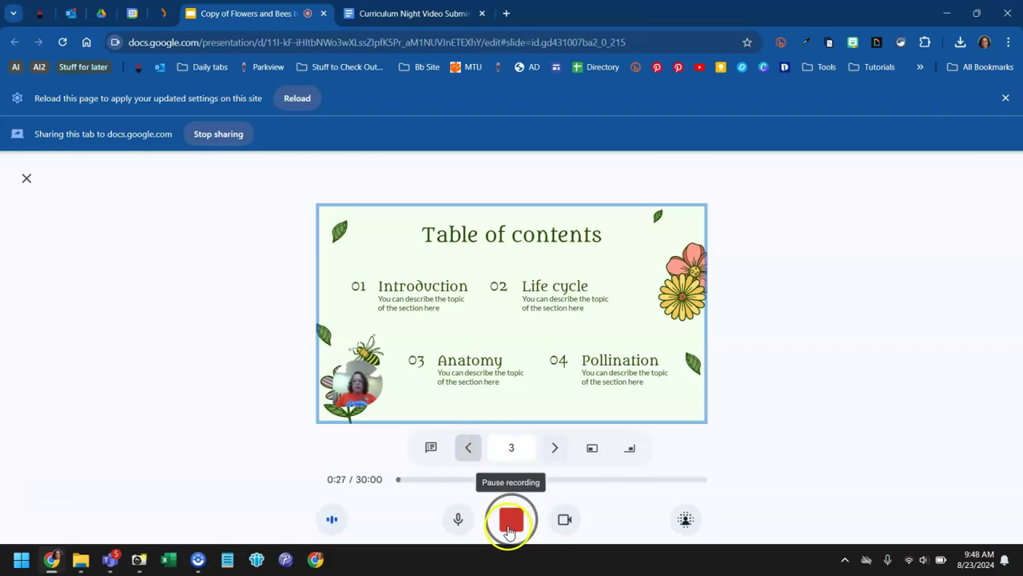
pyautogui.click(510, 521)
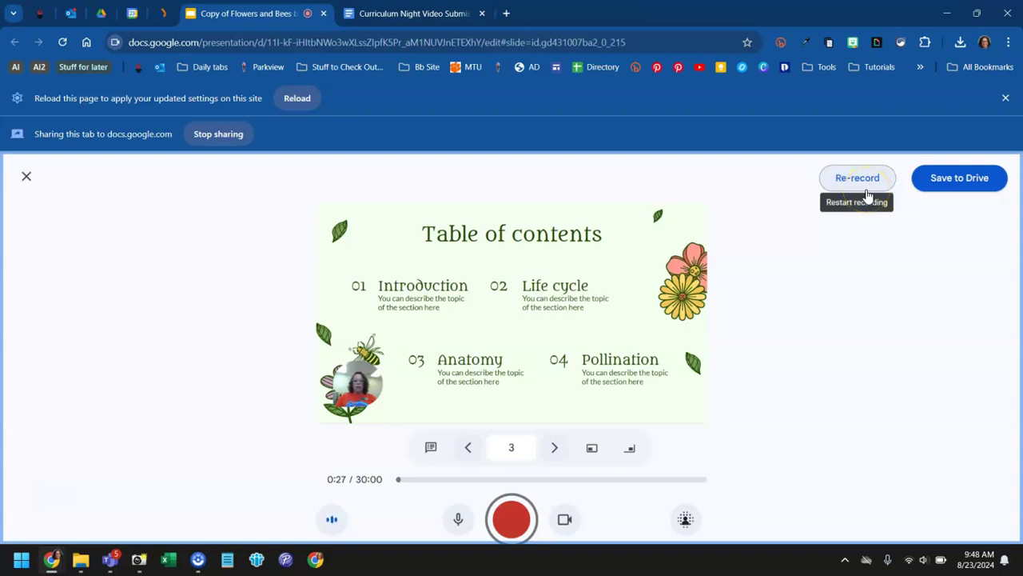
# Step: Save the 28-second recording to Drive
pyautogui.click(951, 188)
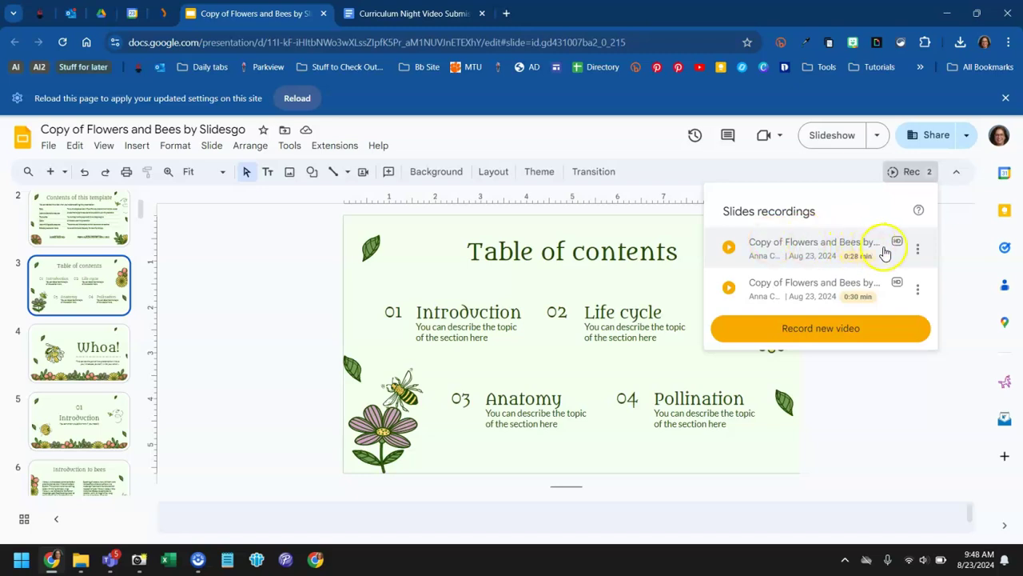
# Step: Open the newest recording's options menu to view its video in Drive
pyautogui.click(919, 250)
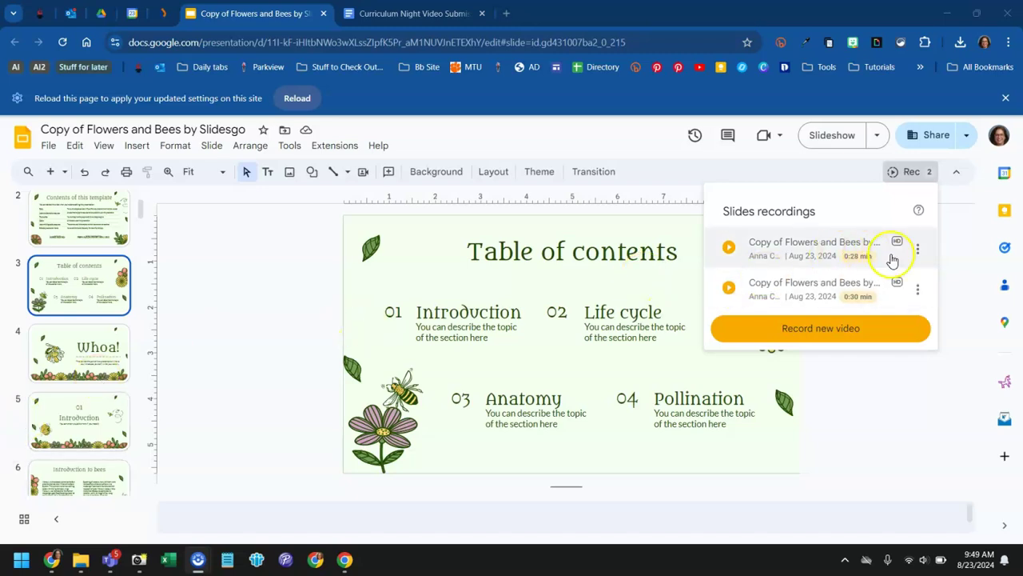
pyautogui.click(916, 249)
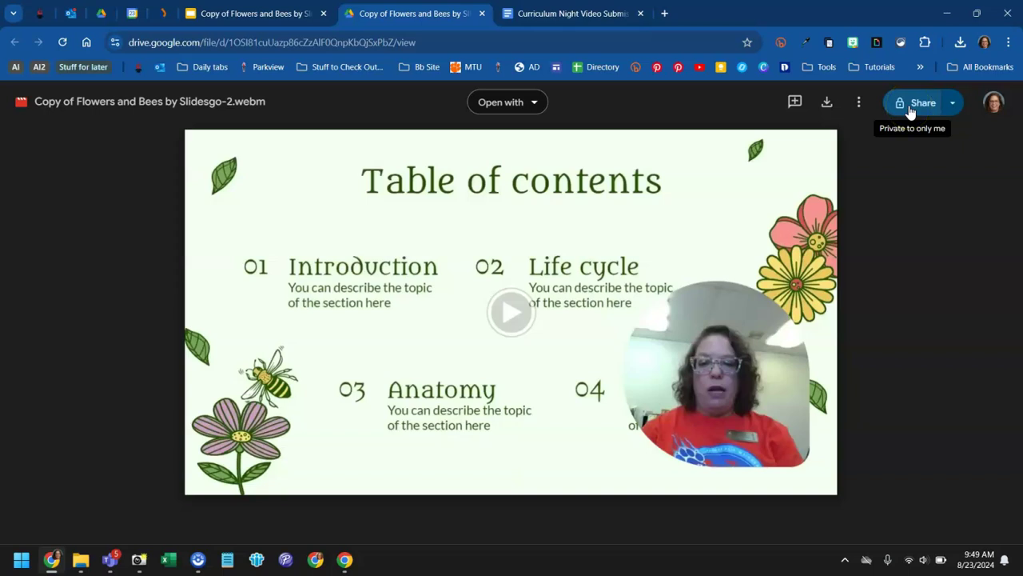
# Step: Share the video with anyone with the link as Viewer and copy its link
pyautogui.click(909, 104)
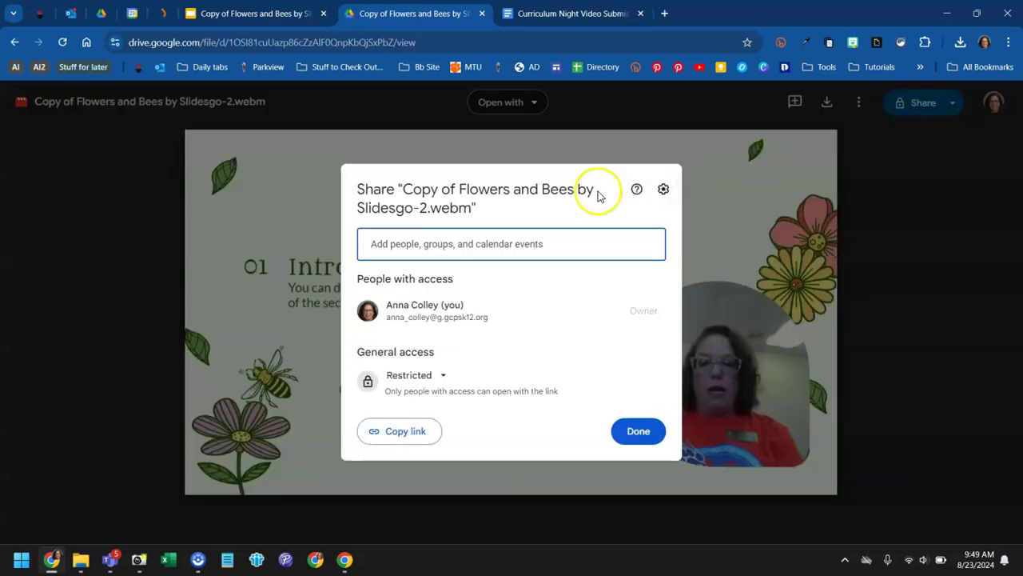
pyautogui.click(399, 377)
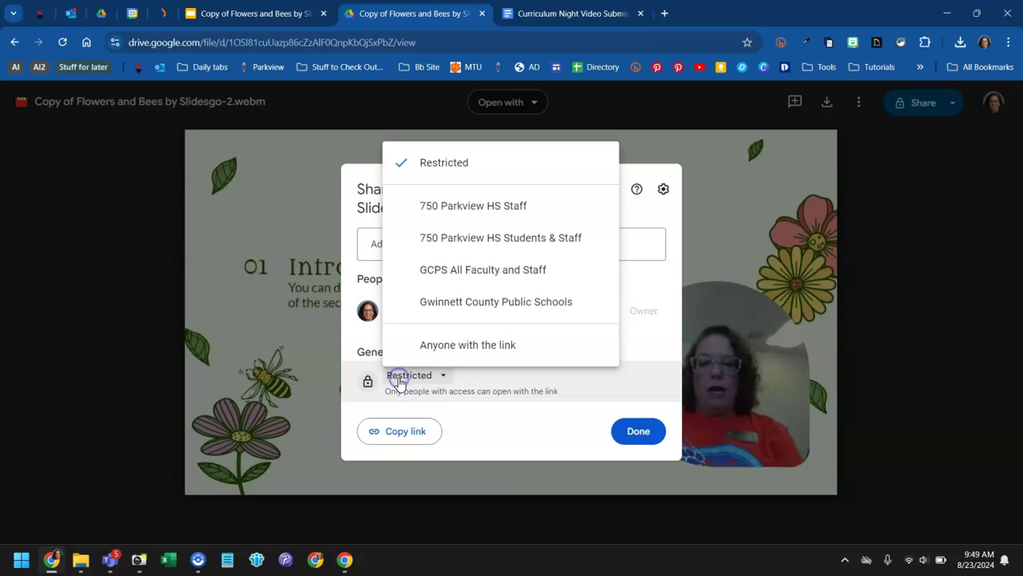
pyautogui.click(436, 346)
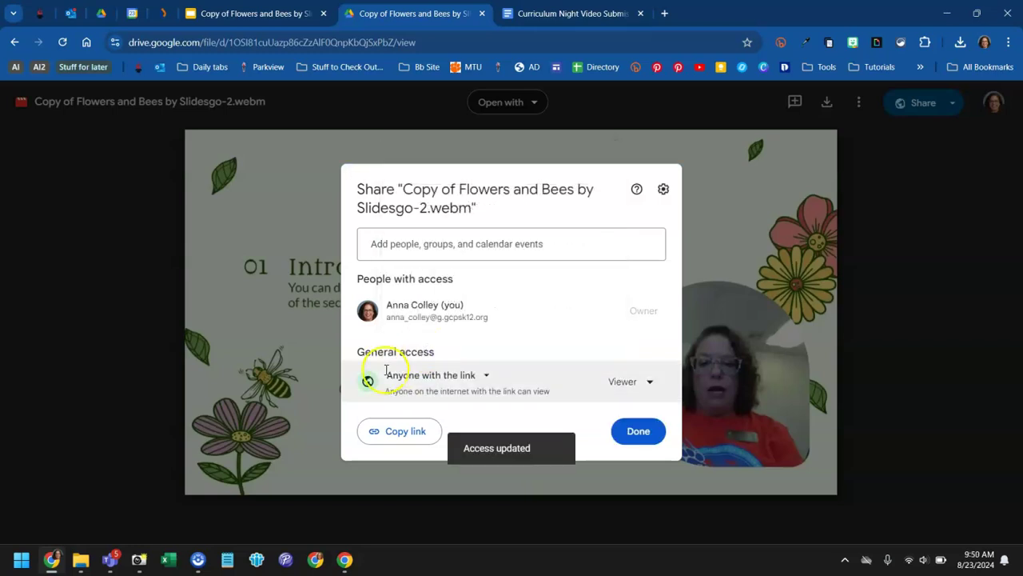
pyautogui.click(368, 381)
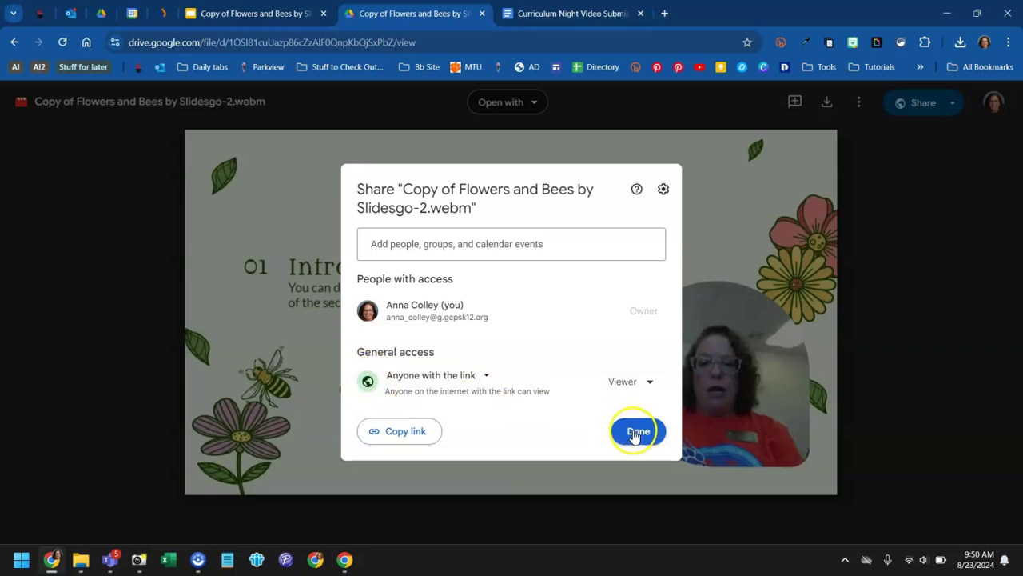
pyautogui.click(415, 433)
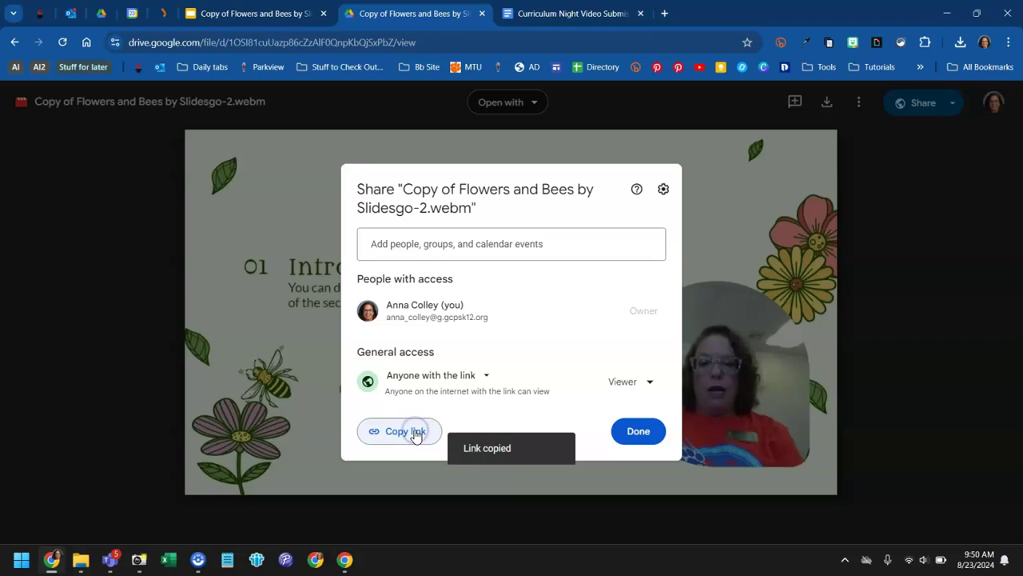
pyautogui.click(655, 431)
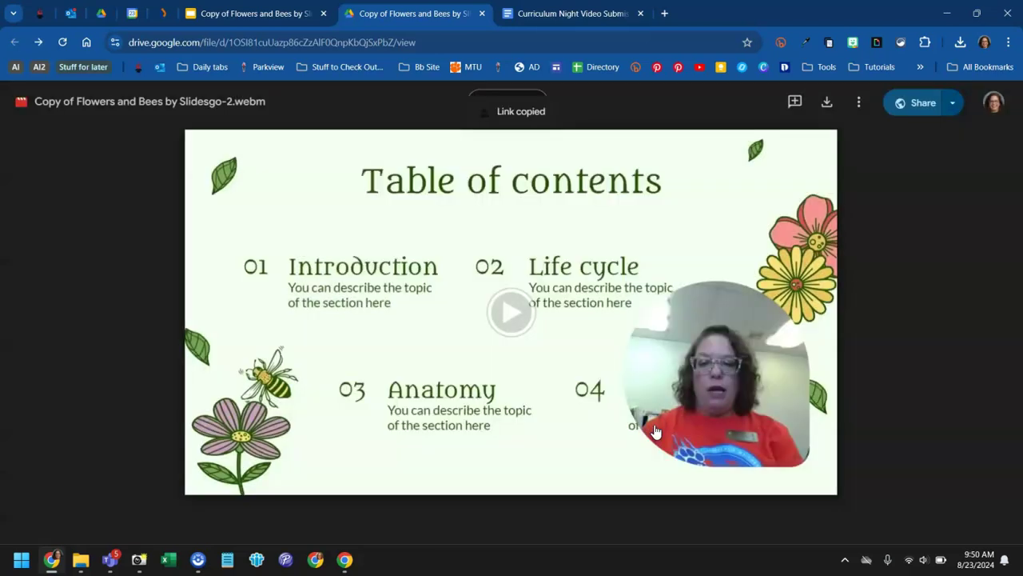